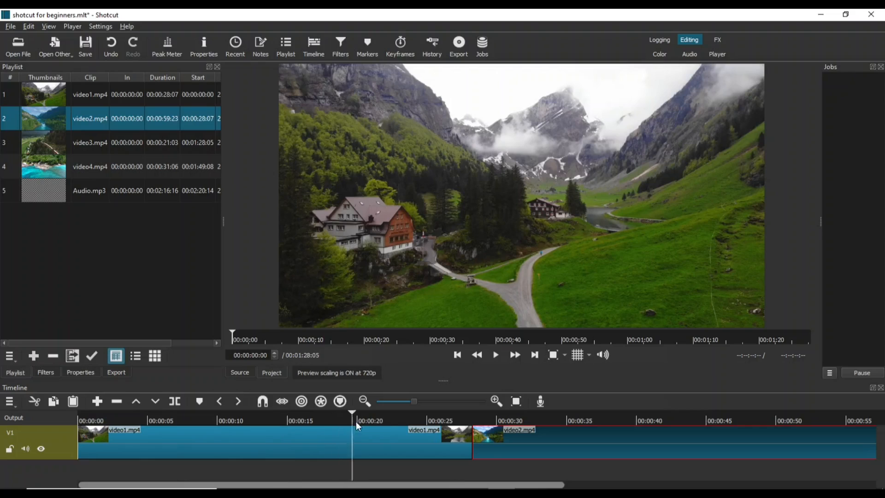
- Play the timeline across the cut between video1.mp4 and video2.mp4
{"action": "left_click", "coordinate": [496, 355]}
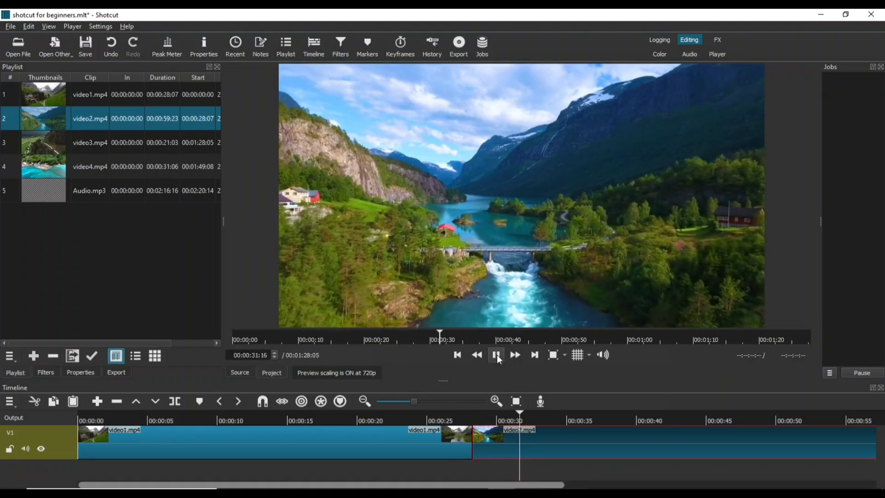
{"action": "left_click", "coordinate": [497, 356]}
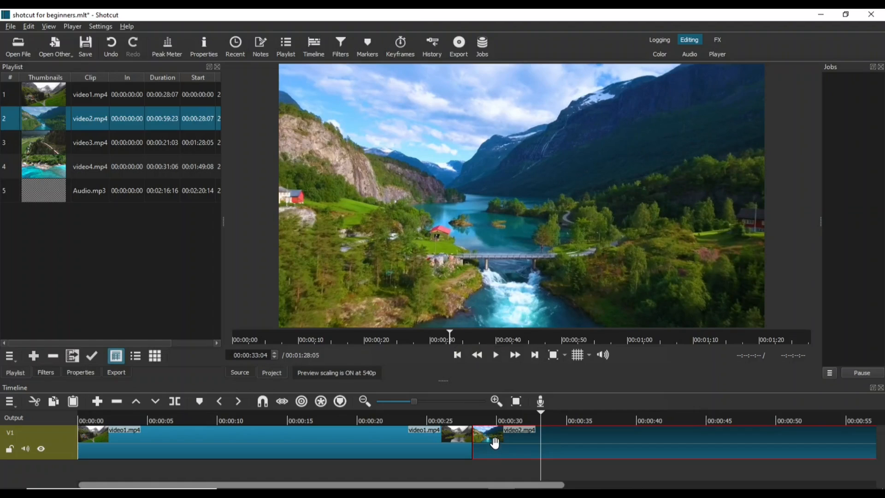
- Try a transition of about 1 second by overlapping video2.mp4 onto the end of video1.mp4, and undo it after previewing
{"action": "mouse_move", "coordinate": [491, 443]}
{"action": "left_mouse_down"}
{"action": "mouse_move", "coordinate": [474, 447]}
{"action": "mouse_move", "coordinate": [481, 448]}
{"action": "left_mouse_up"}
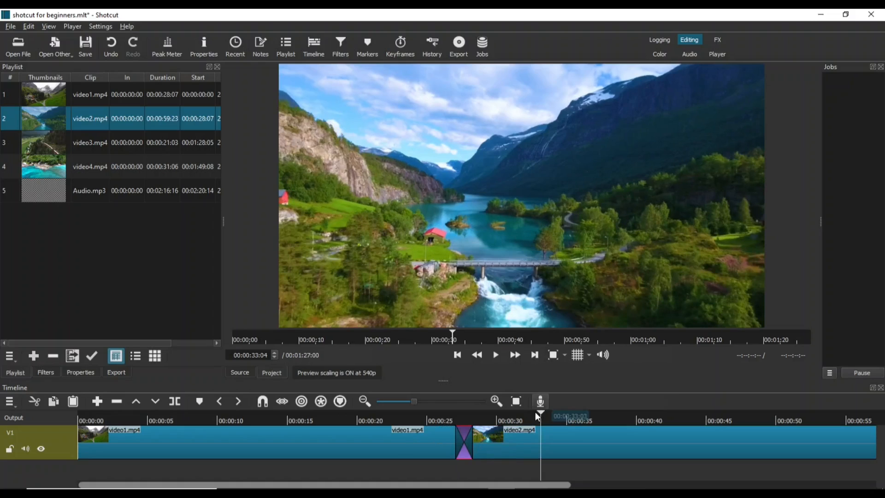
{"action": "left_click_drag", "start_coordinate": [541, 411], "coordinate": [411, 420]}
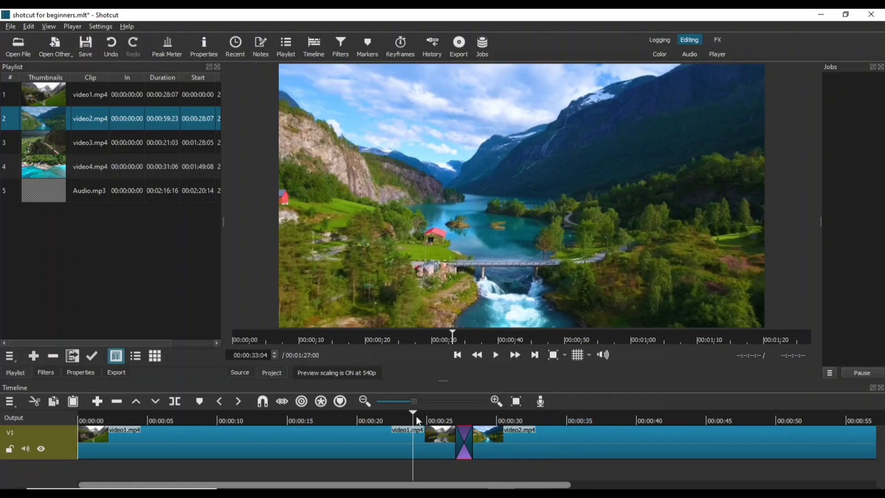
{"action": "left_click", "coordinate": [494, 357]}
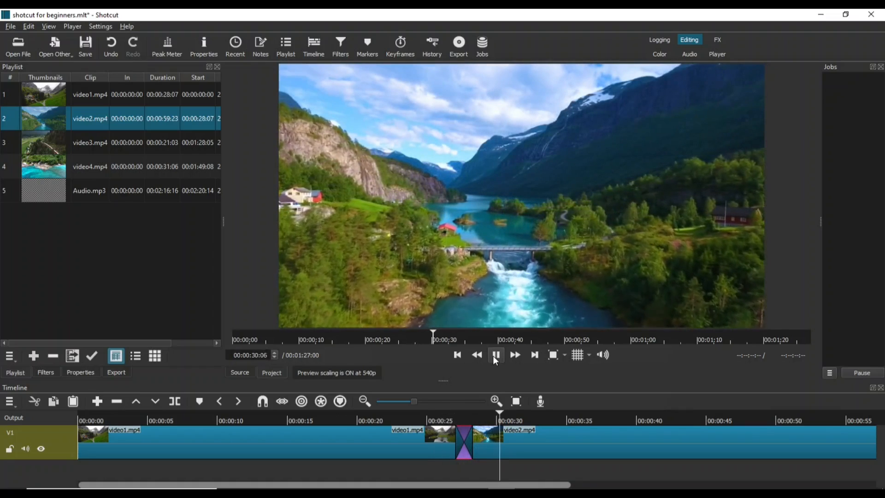
{"action": "left_click", "coordinate": [494, 356]}
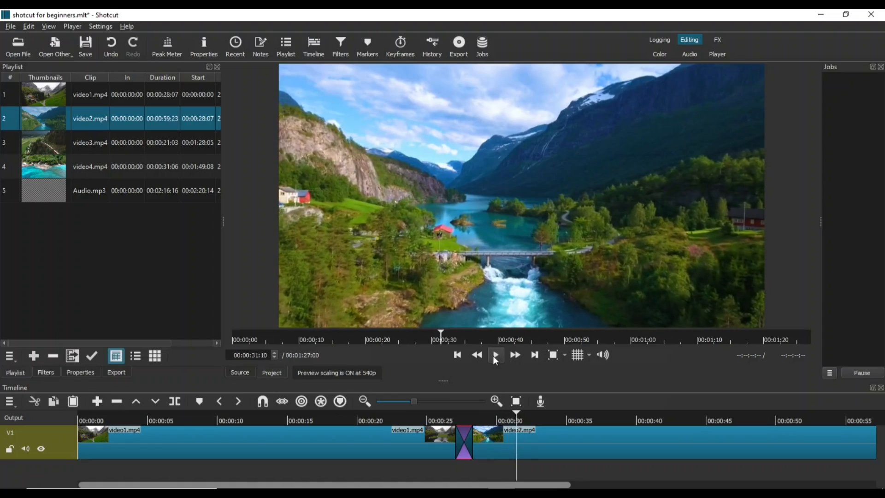
{"action": "left_click", "coordinate": [112, 46]}
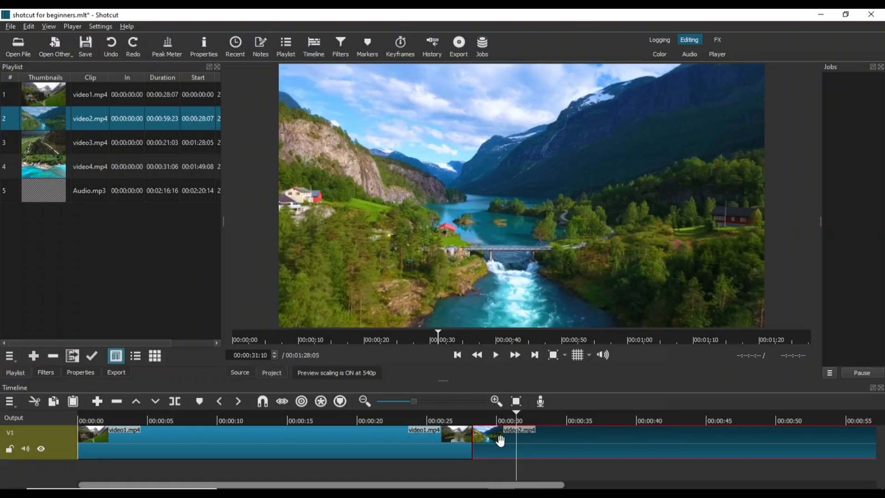
- Create a transition of about 2.5 seconds by overlapping video2.mp4 onto the end of video1.mp4, and play it back
{"action": "left_click_drag", "start_coordinate": [501, 441], "coordinate": [460, 441]}
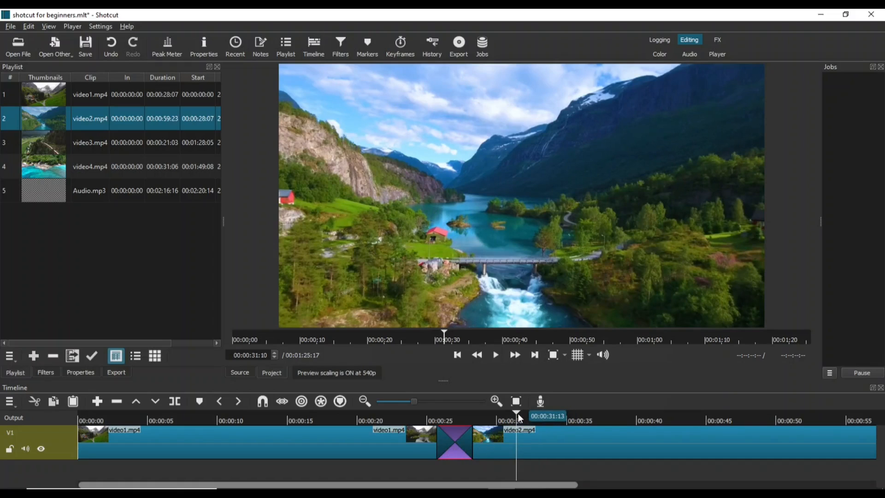
{"action": "left_click", "coordinate": [418, 417]}
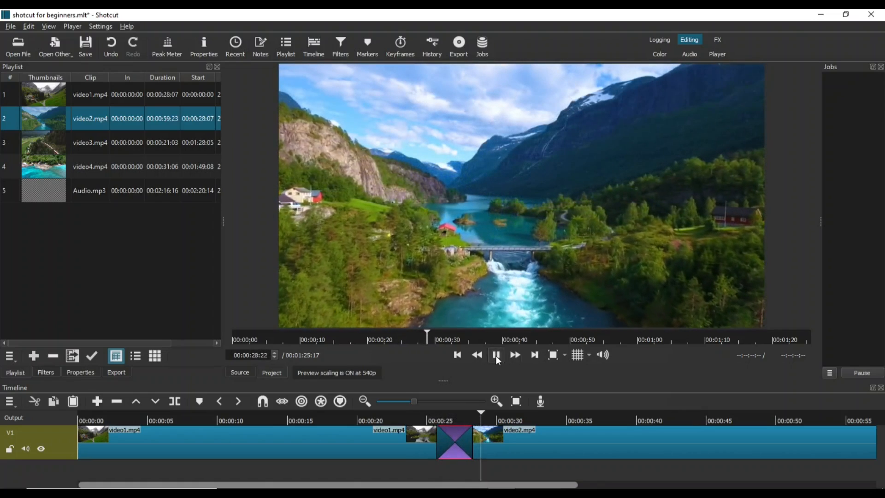
{"action": "left_click", "coordinate": [496, 355]}
{"action": "left_click_drag", "start_coordinate": [482, 417], "coordinate": [352, 415]}
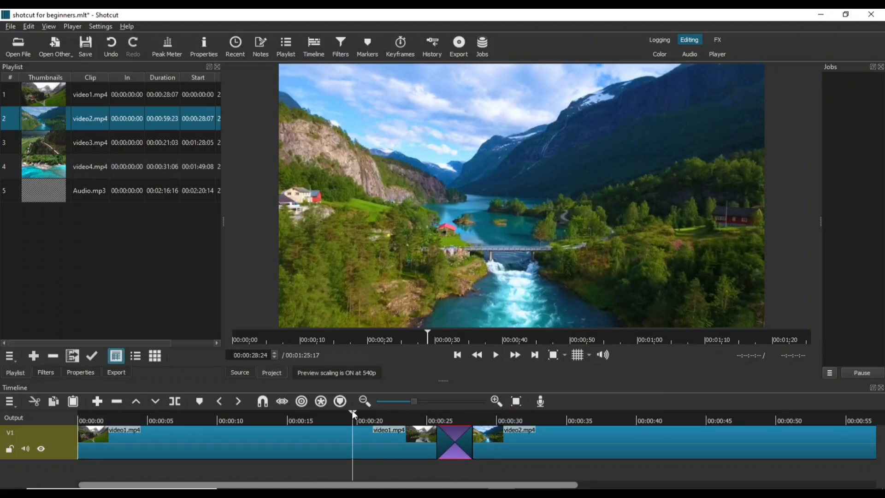
{"action": "left_click", "coordinate": [496, 354]}
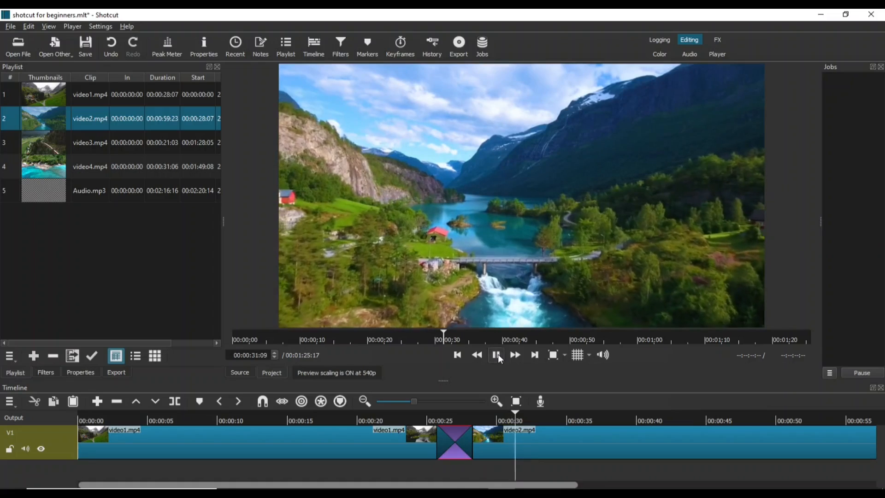
{"action": "left_click", "coordinate": [496, 355]}
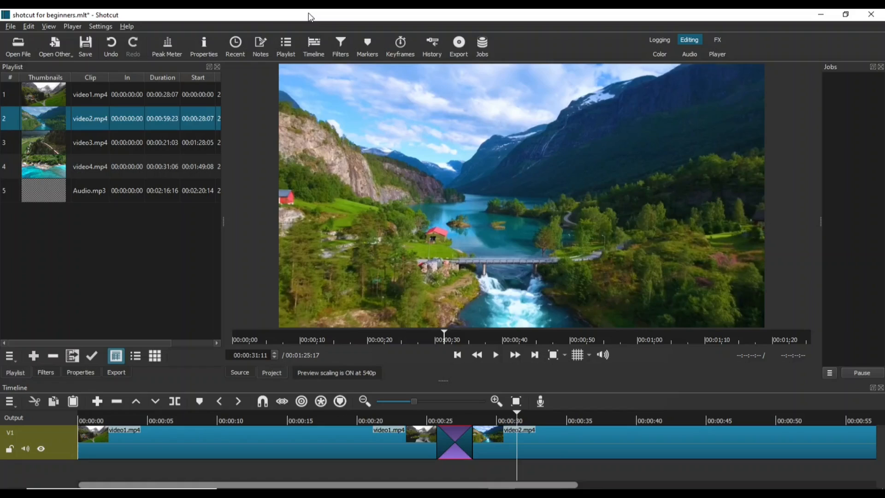
- Add an audio track to the timeline
{"action": "left_click", "coordinate": [13, 408]}
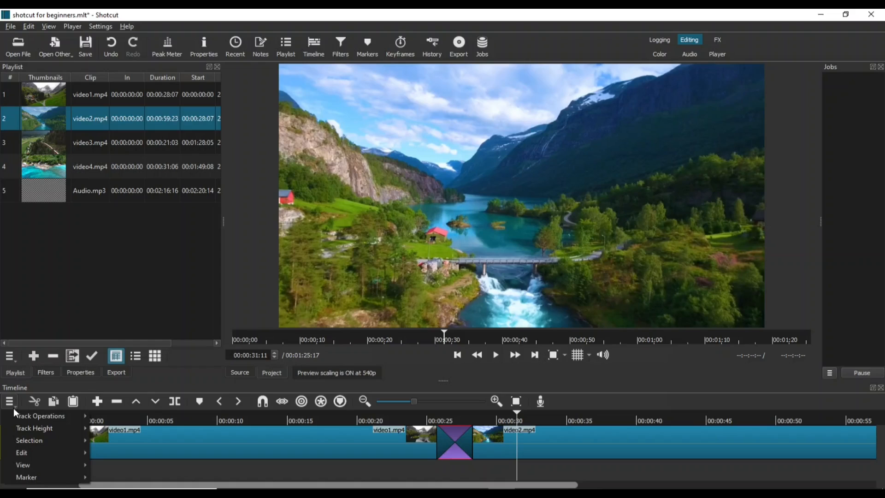
{"action": "mouse_move", "coordinate": [18, 413]}
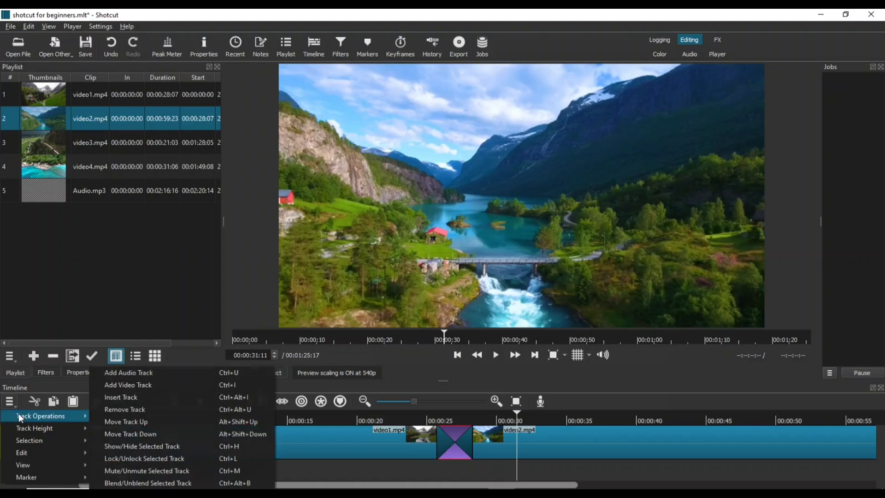
{"action": "left_click", "coordinate": [119, 375]}
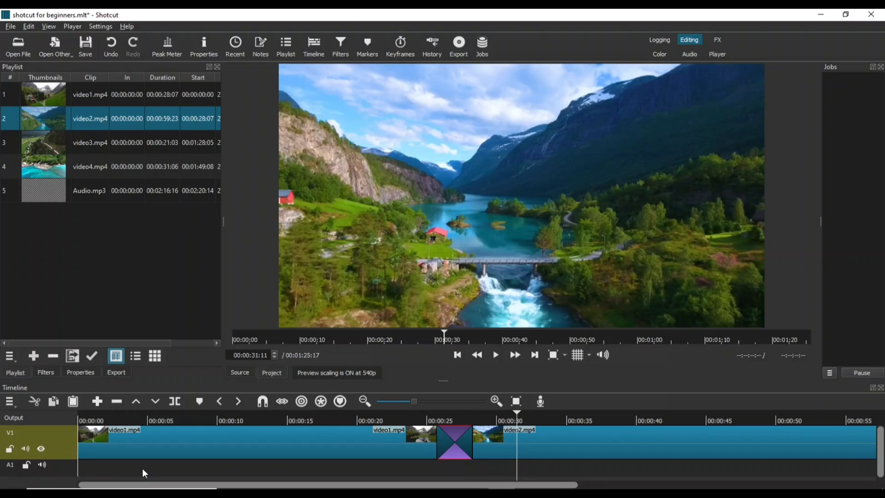
- Place Audio.mp3 from the playlist on track A1, aligned to the start of the timeline
{"action": "left_click", "coordinate": [53, 198]}
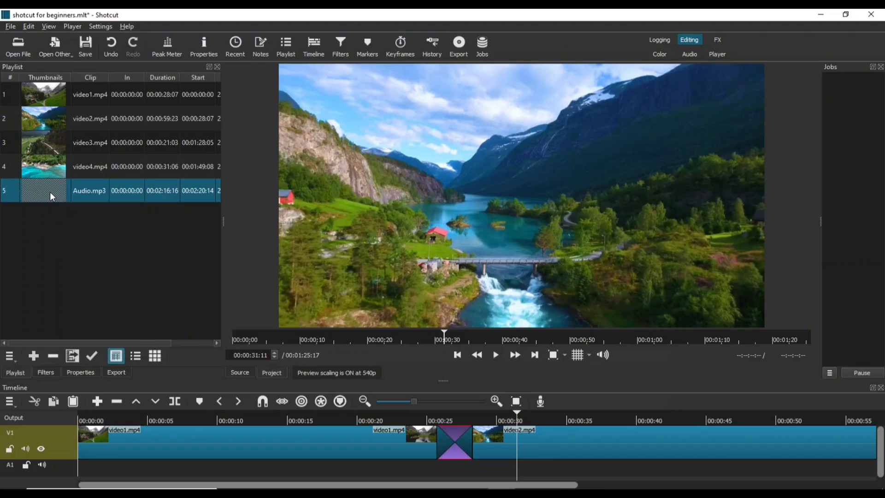
{"action": "left_click_drag", "start_coordinate": [50, 191], "coordinate": [116, 467]}
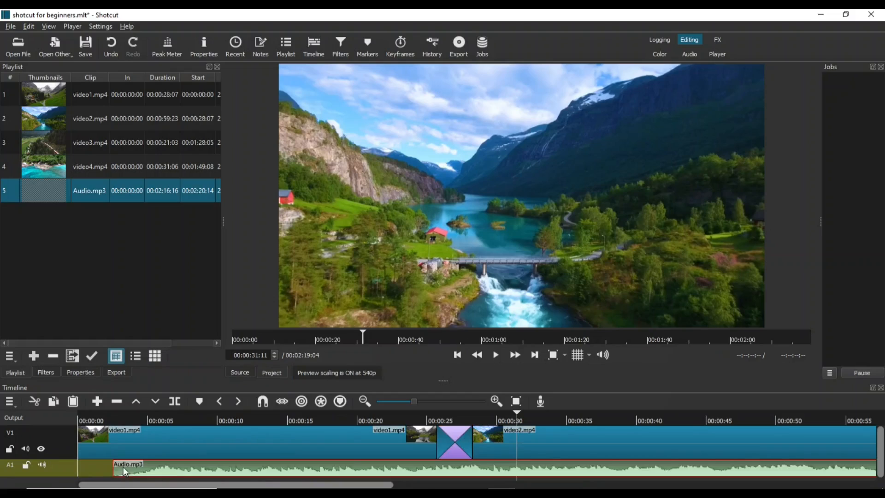
{"action": "left_click_drag", "start_coordinate": [221, 472], "coordinate": [178, 468]}
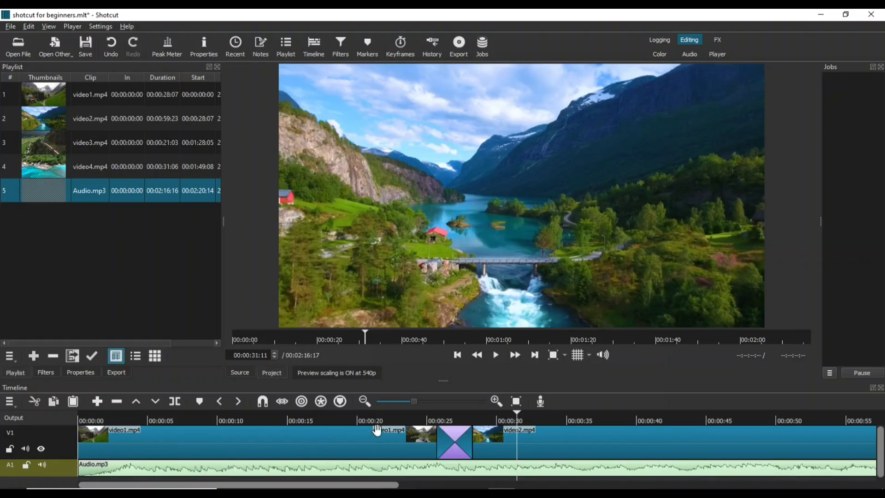
- Play the project from the beginning to check the video with the added music
{"action": "left_click", "coordinate": [518, 411]}
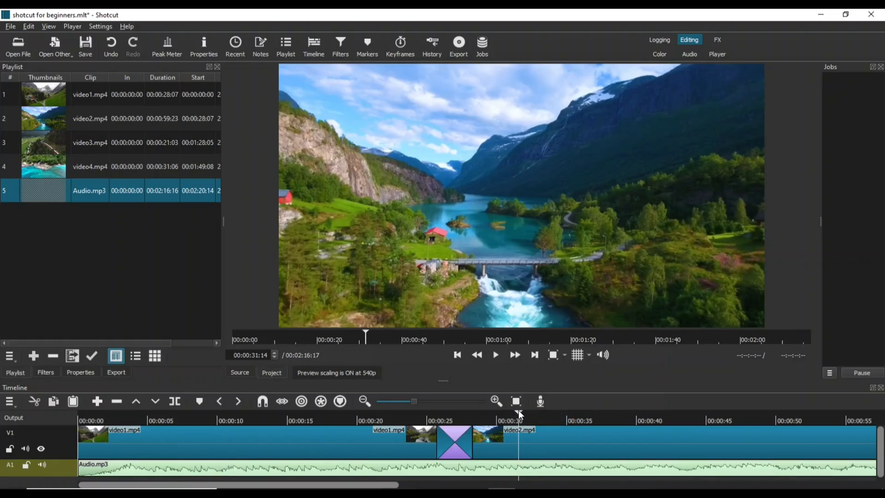
{"action": "key", "text": "Home"}
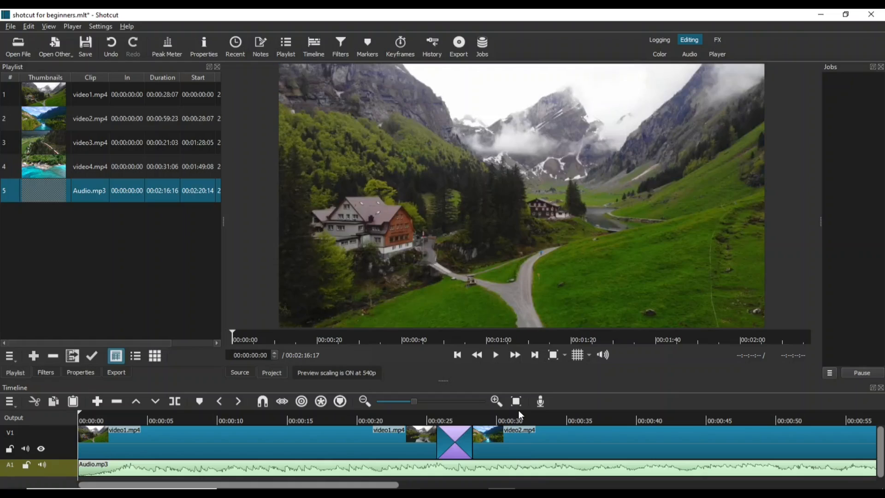
{"action": "left_click", "coordinate": [502, 353]}
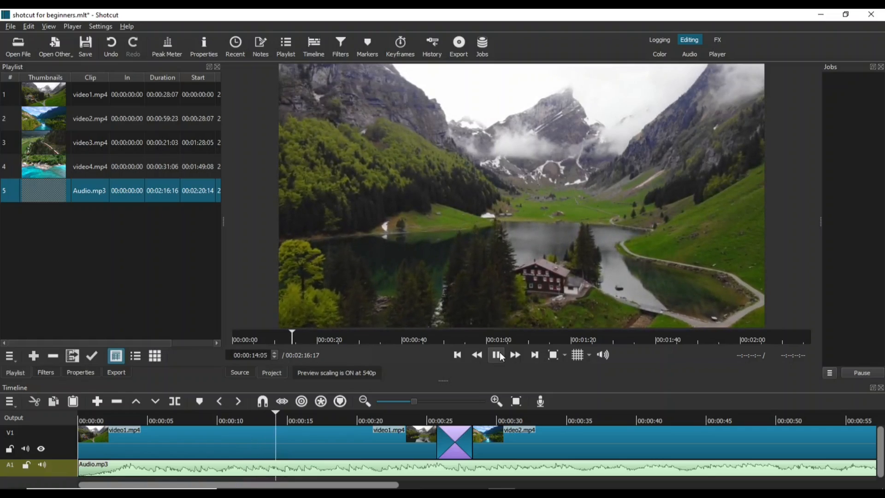
{"action": "left_click", "coordinate": [497, 355]}
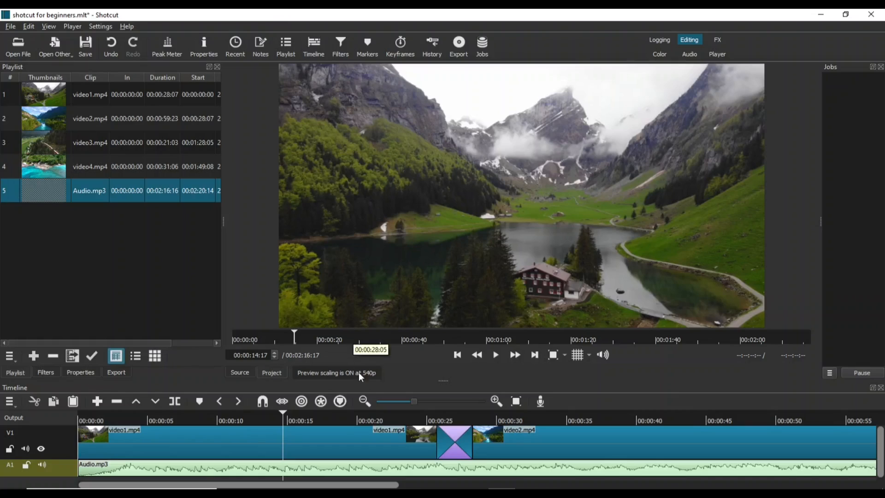
- Split Audio.mp3 on track A1 where video2.mp4 ends and delete the excess audio after the cut
{"action": "left_click", "coordinate": [364, 401]}
{"action": "left_click", "coordinate": [363, 402]}
{"action": "left_click", "coordinate": [364, 401]}
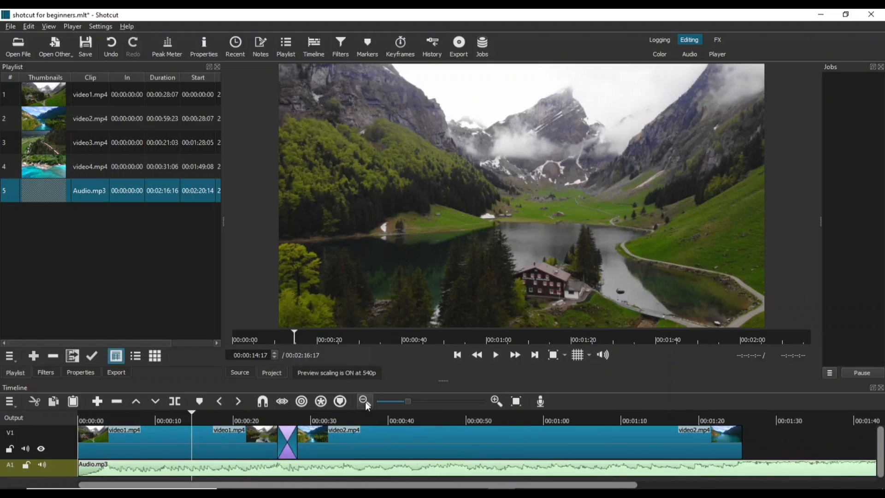
{"action": "left_click", "coordinate": [365, 401]}
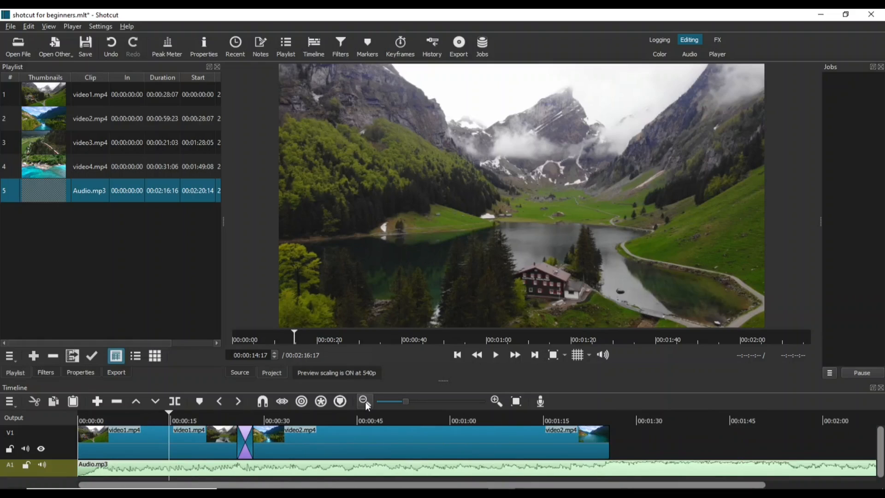
{"action": "left_click", "coordinate": [364, 401]}
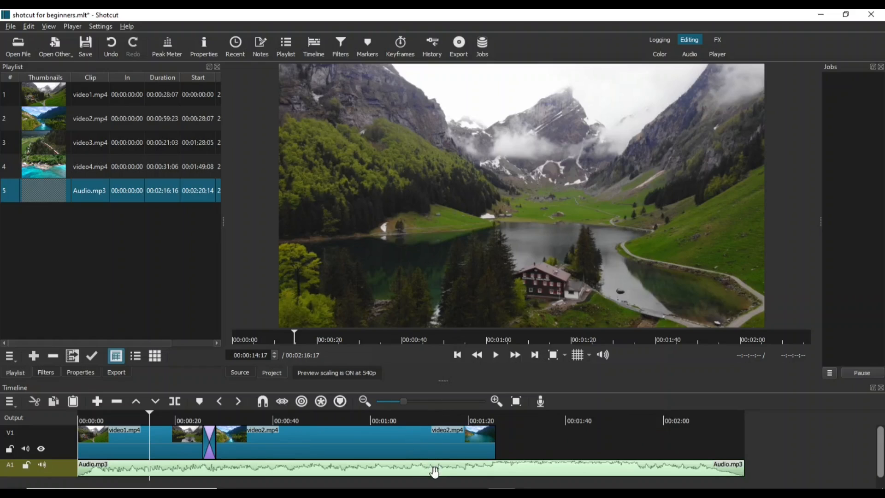
{"action": "left_click_drag", "start_coordinate": [150, 415], "coordinate": [493, 434]}
{"action": "left_click", "coordinate": [468, 466]}
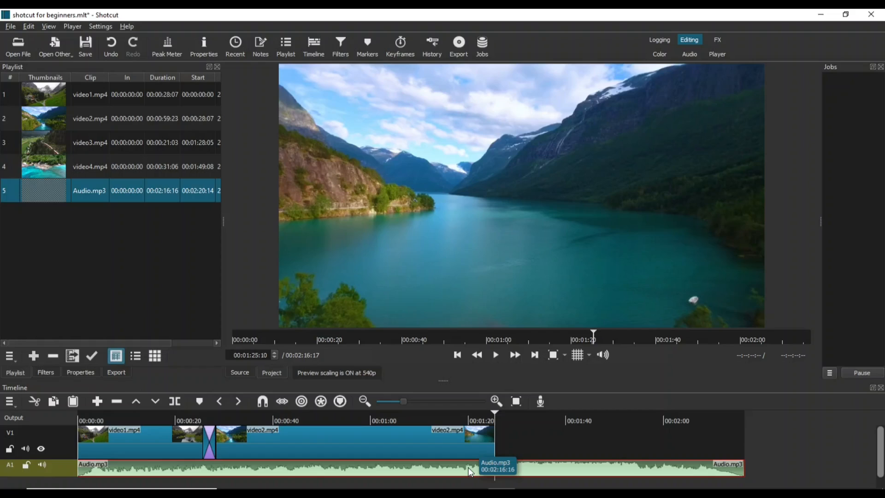
{"action": "left_click", "coordinate": [175, 403]}
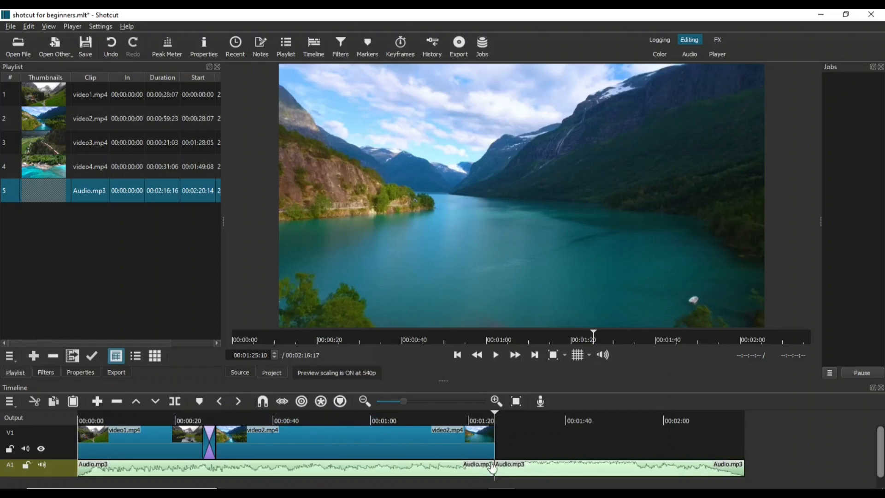
{"action": "left_click", "coordinate": [548, 464]}
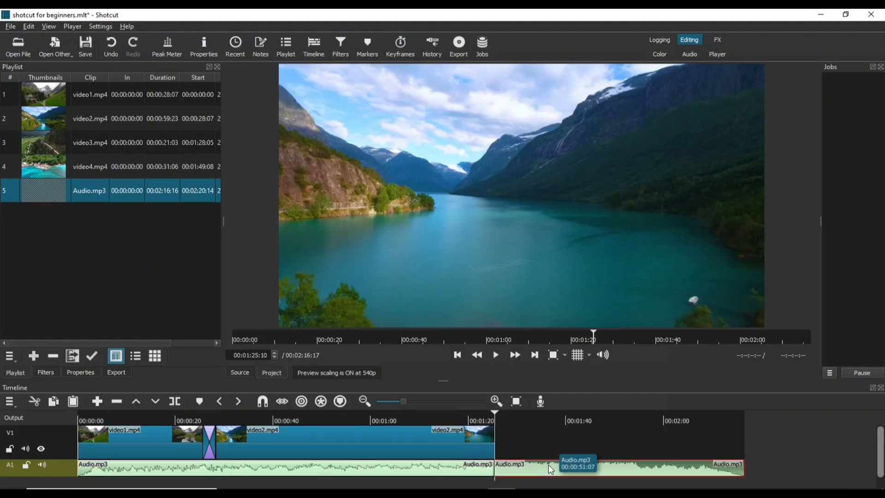
{"action": "key", "text": "Delete"}
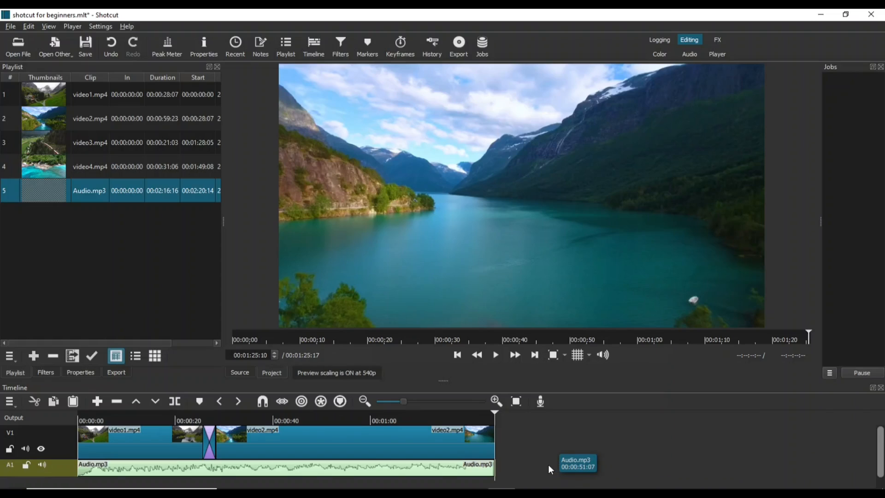
- Add a fade-in to the start of video1.mp4 on track V1 and play it back
{"action": "left_click", "coordinate": [496, 401]}
{"action": "left_click", "coordinate": [496, 400]}
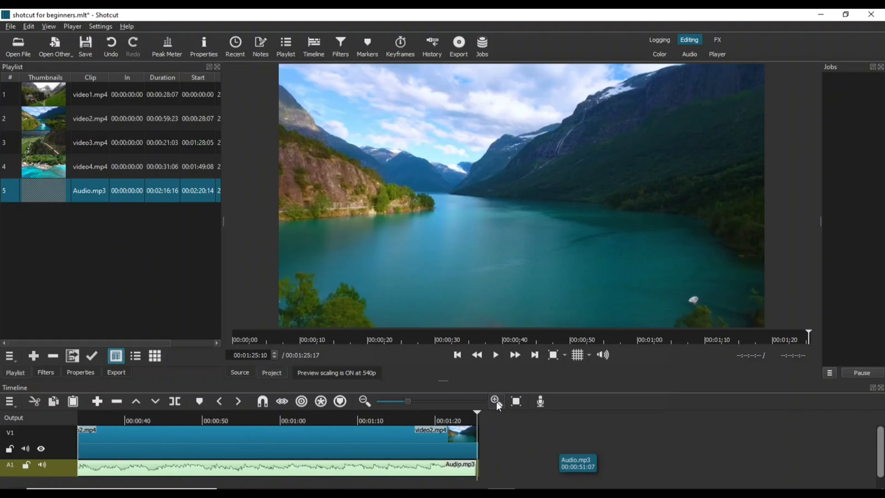
{"action": "key", "text": "Home"}
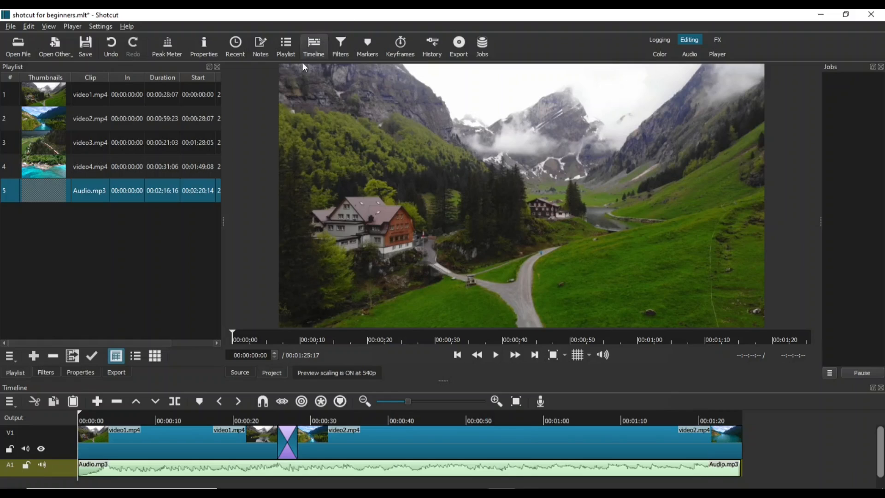
{"action": "left_click", "coordinate": [129, 446]}
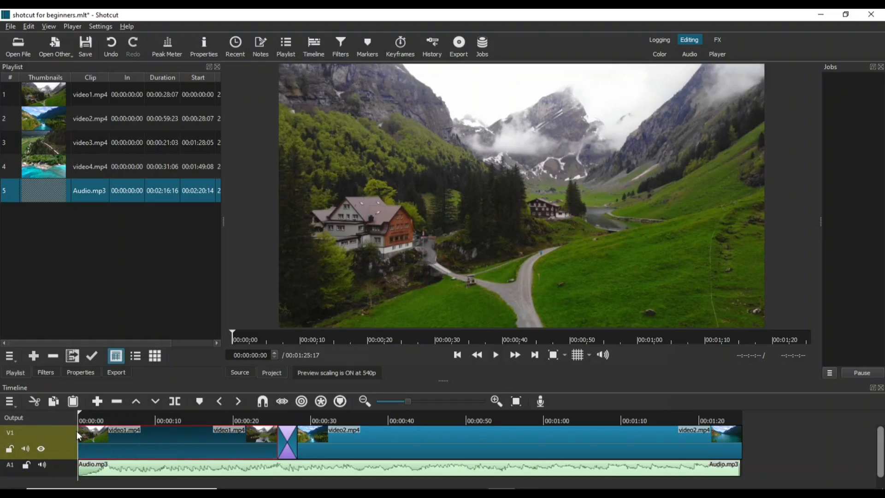
{"action": "left_click_drag", "start_coordinate": [83, 433], "coordinate": [135, 445]}
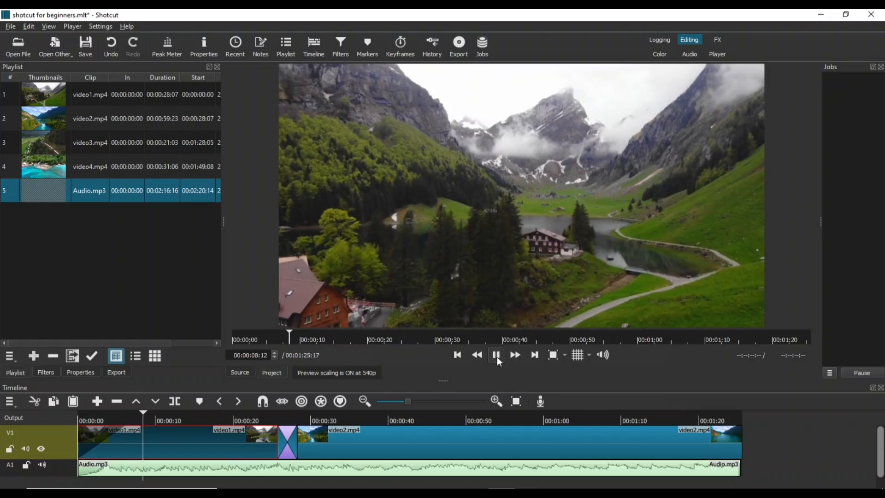
{"action": "left_click", "coordinate": [497, 357]}
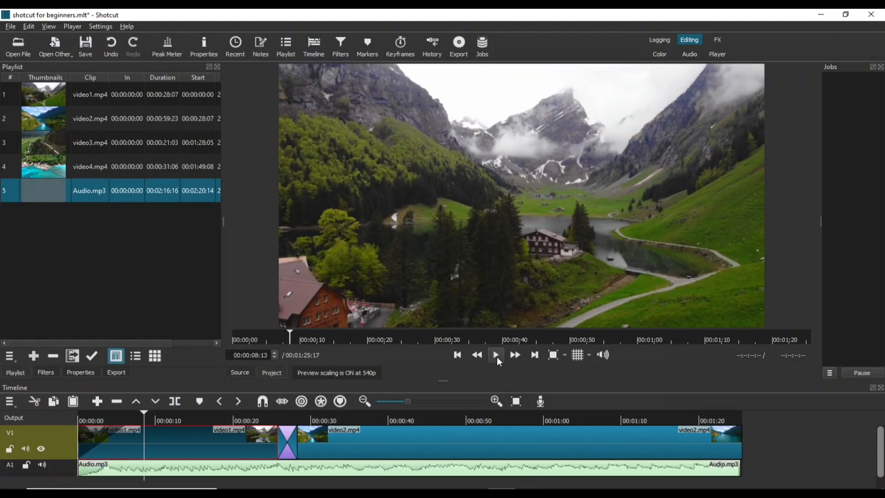
- Add a fade-out to the end of video2.mp4 on track V1 and play back the ending
{"action": "left_click", "coordinate": [698, 442]}
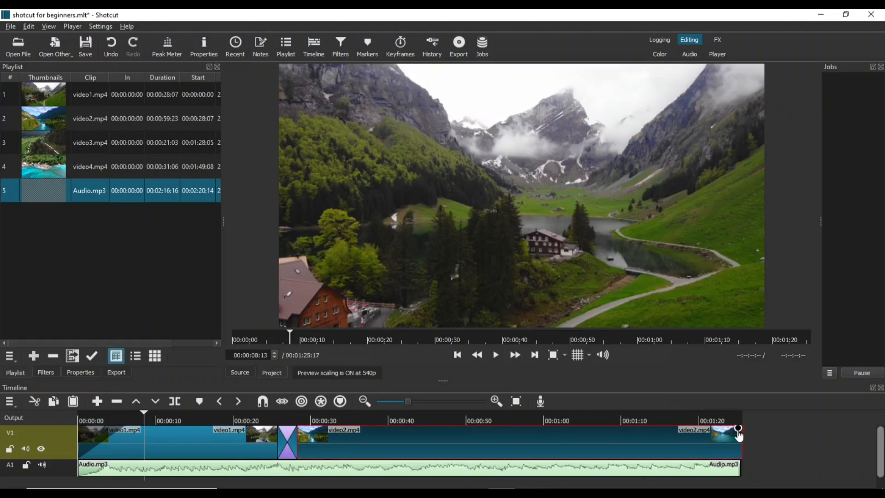
{"action": "left_click_drag", "start_coordinate": [738, 432], "coordinate": [679, 450]}
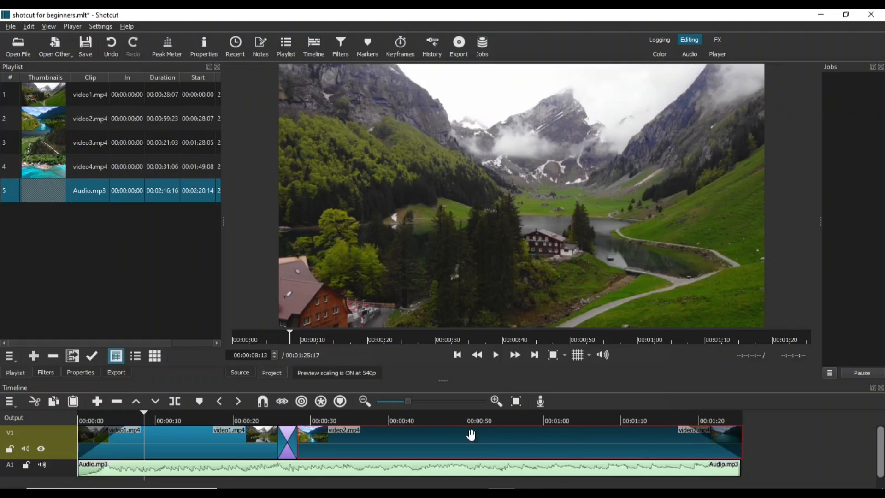
{"action": "left_click_drag", "start_coordinate": [145, 413], "coordinate": [650, 437]}
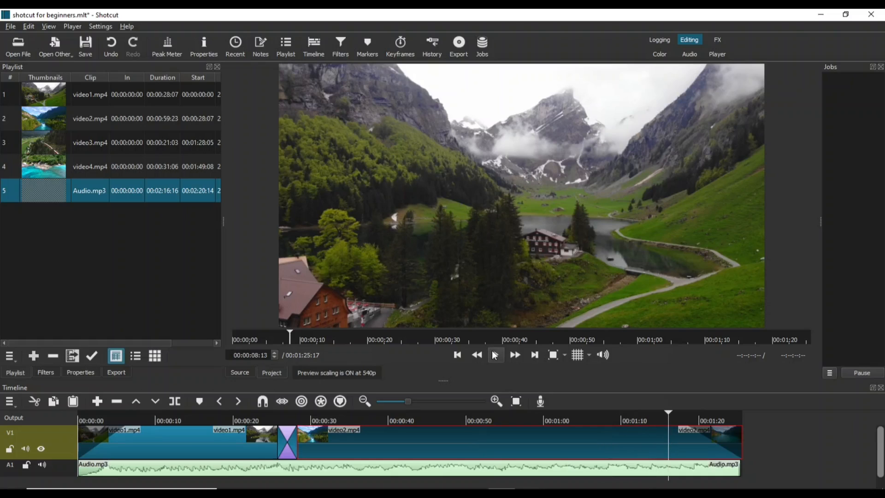
{"action": "left_click", "coordinate": [495, 355]}
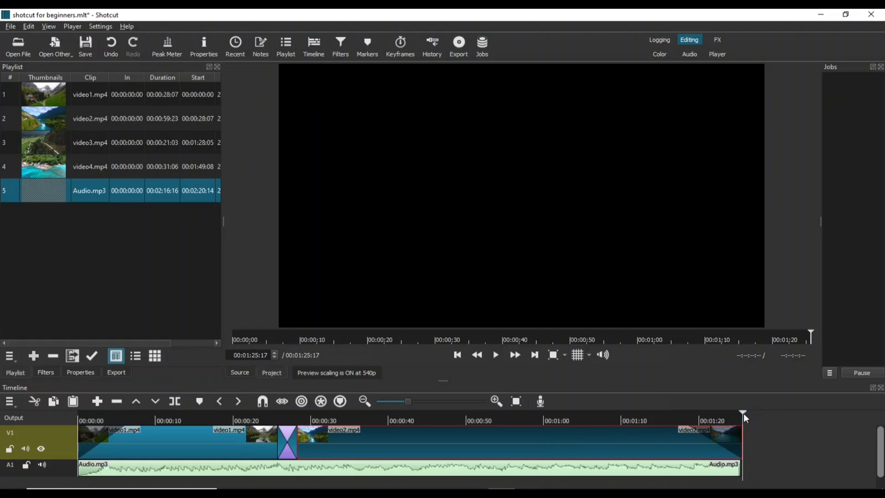
- Add a fade-in and a fade-out to Audio.mp3 on track A1 and play the project from the beginning
{"action": "key", "text": "Home"}
{"action": "left_click", "coordinate": [183, 469]}
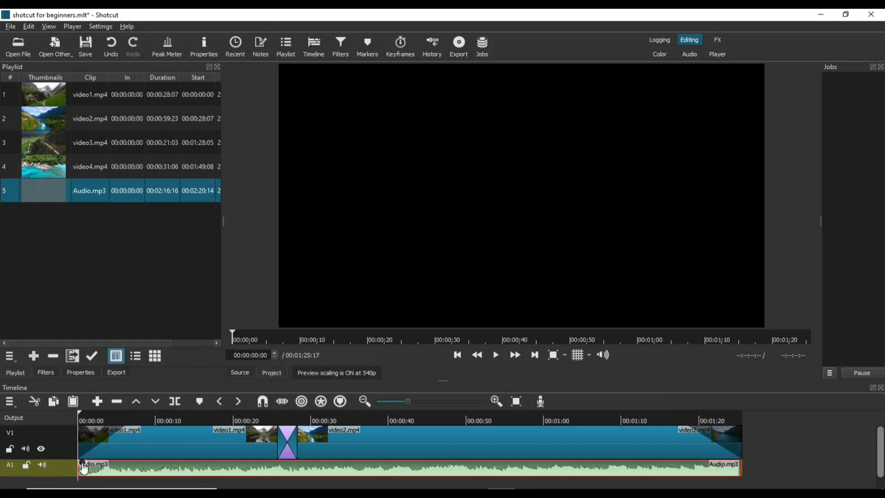
{"action": "left_click_drag", "start_coordinate": [83, 466], "coordinate": [105, 473]}
{"action": "left_click_drag", "start_coordinate": [736, 466], "coordinate": [695, 475]}
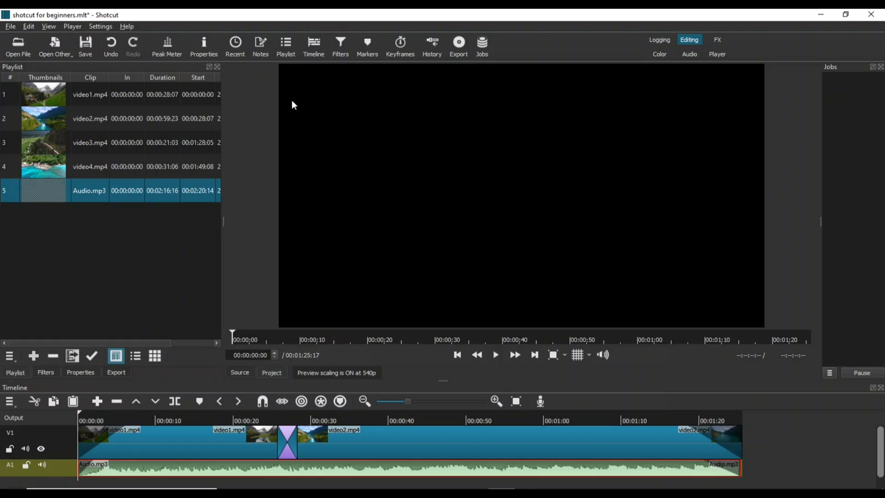
{"action": "left_click", "coordinate": [496, 356]}
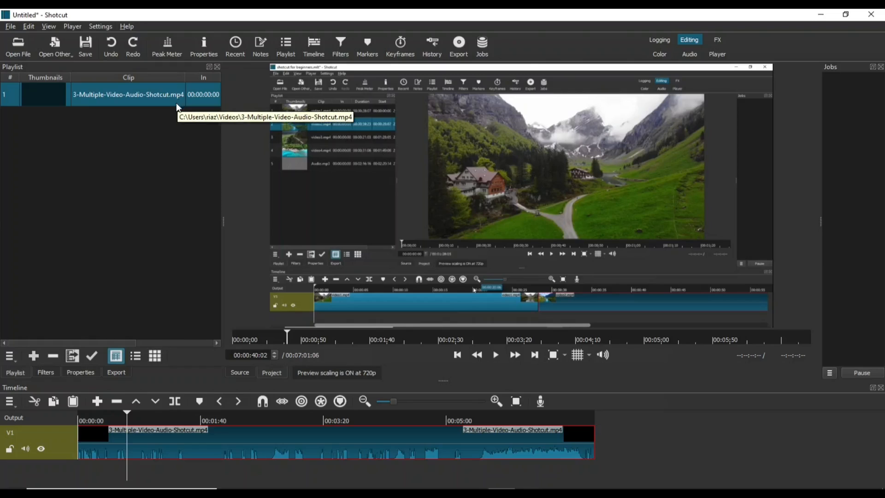
- Detach the audio from 3-Multiple-Video-Audio-Shotcut.mp4 on track V1 and select the detached audio clip
{"action": "right_click", "coordinate": [232, 440]}
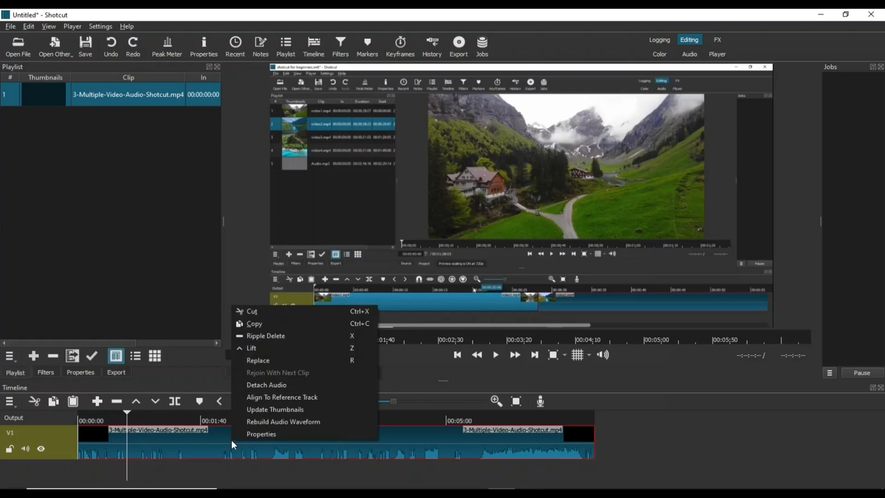
{"action": "left_click", "coordinate": [270, 385]}
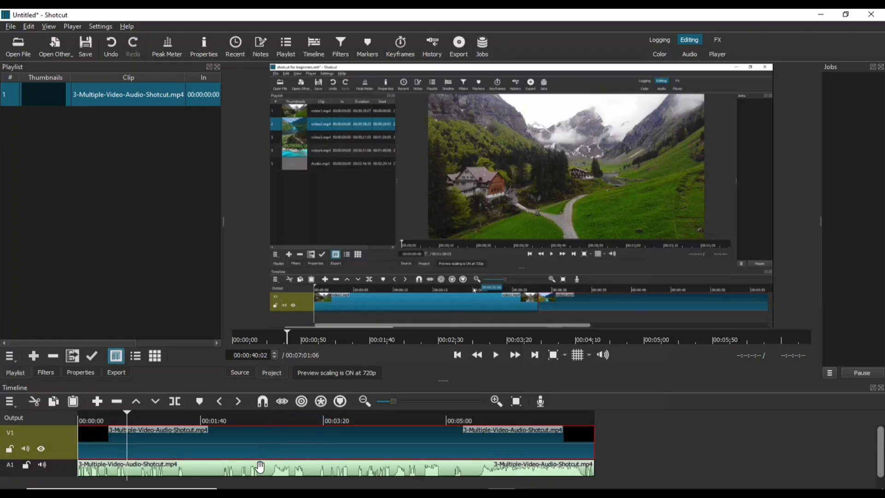
{"action": "left_click", "coordinate": [261, 468]}
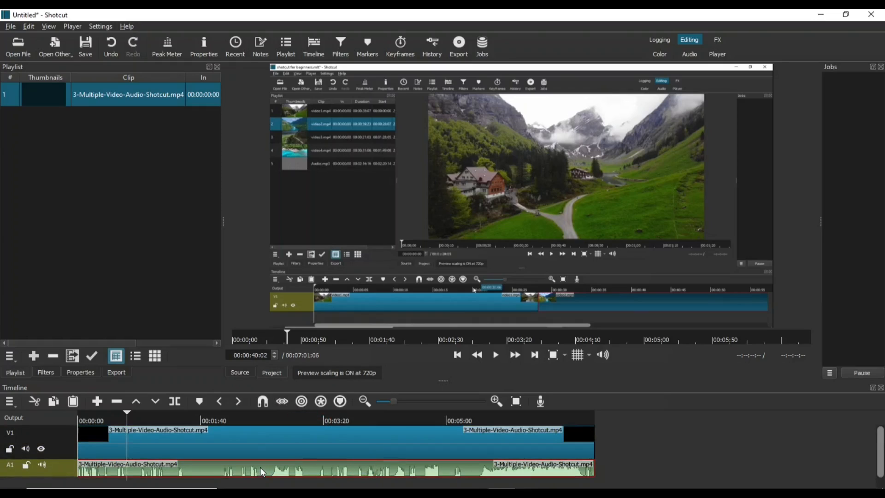